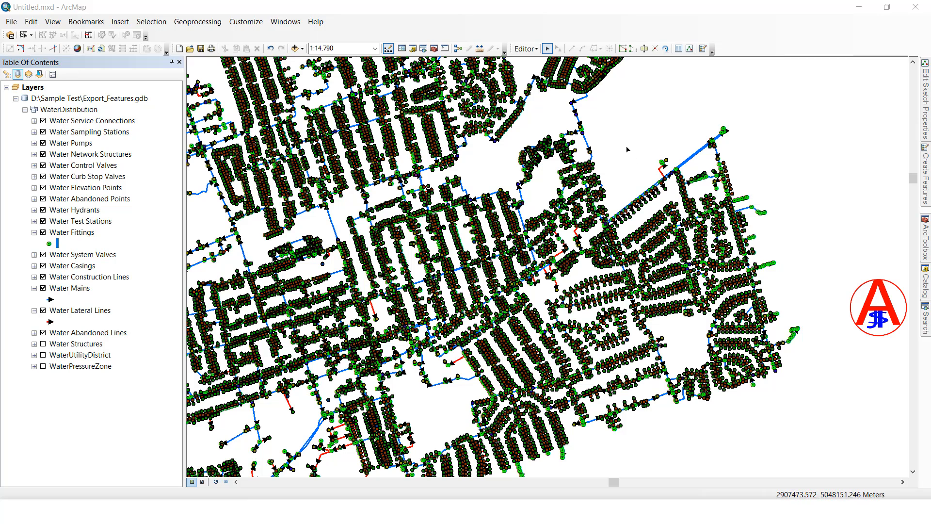
Select the water network features across the eastern part of the map and list the layers by selection.
drag(812, 420, 812, 419)
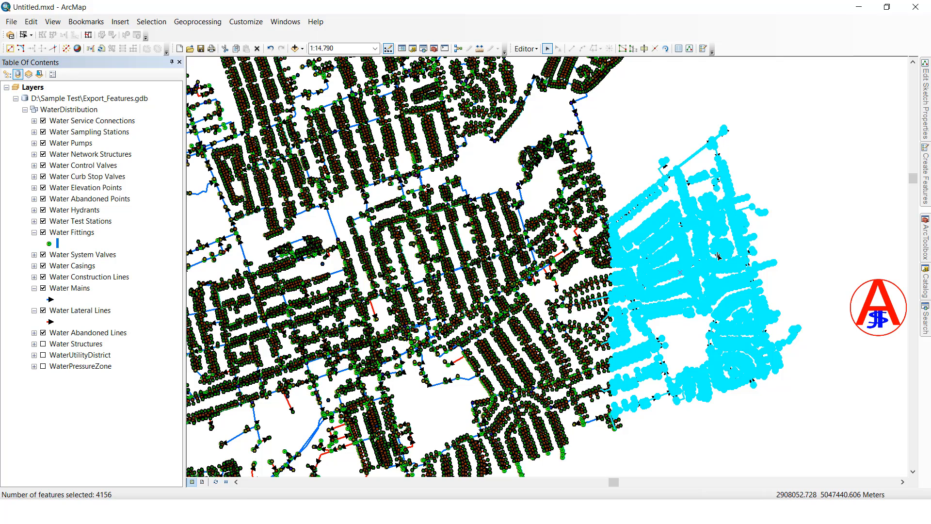
click(40, 74)
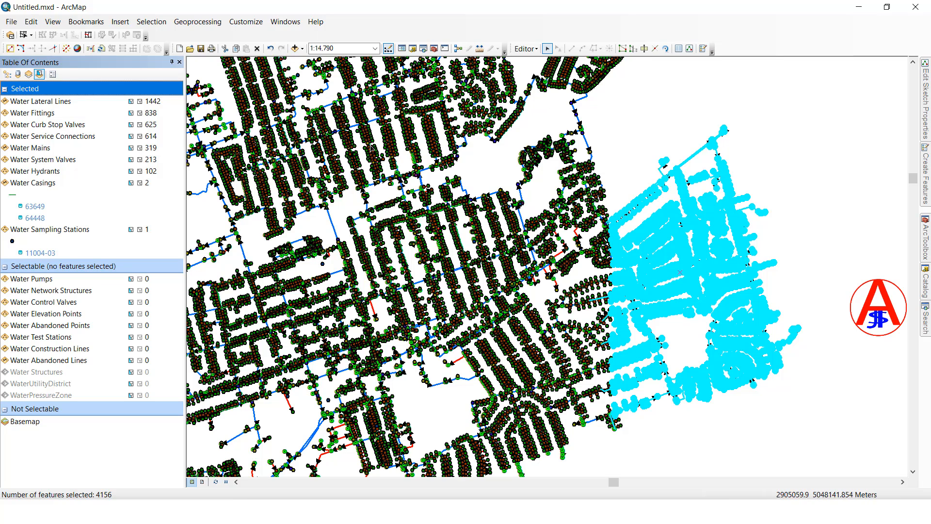
Search for "table to excel" and open the Table To Excel conversion tool in batch mode.
click(423, 49)
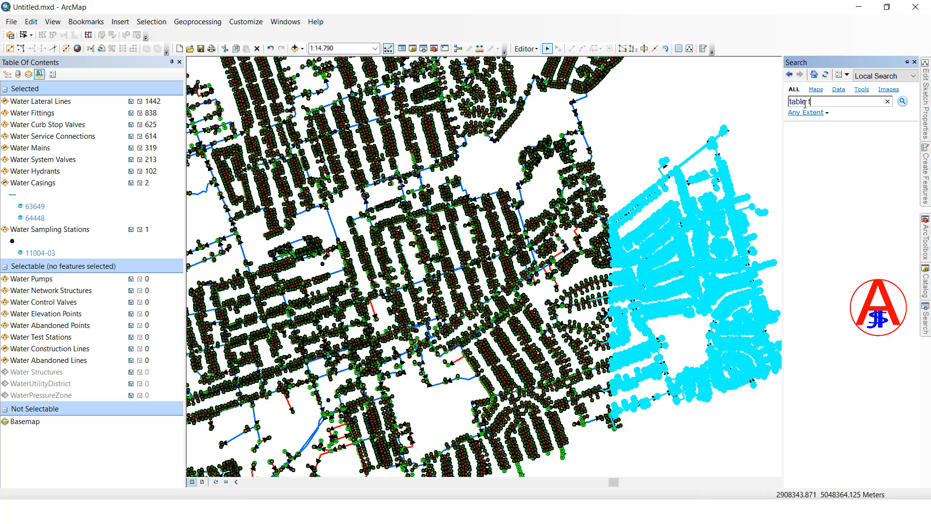
key(Return)
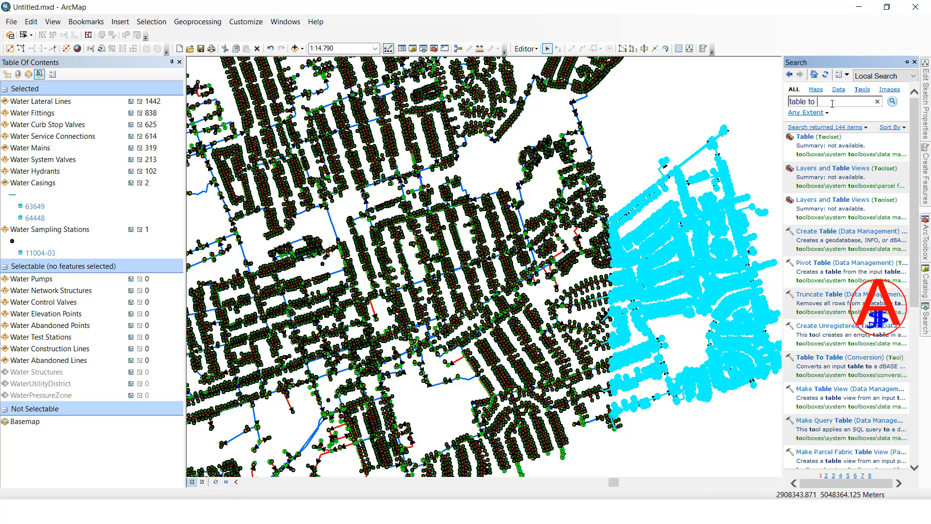
key(Return)
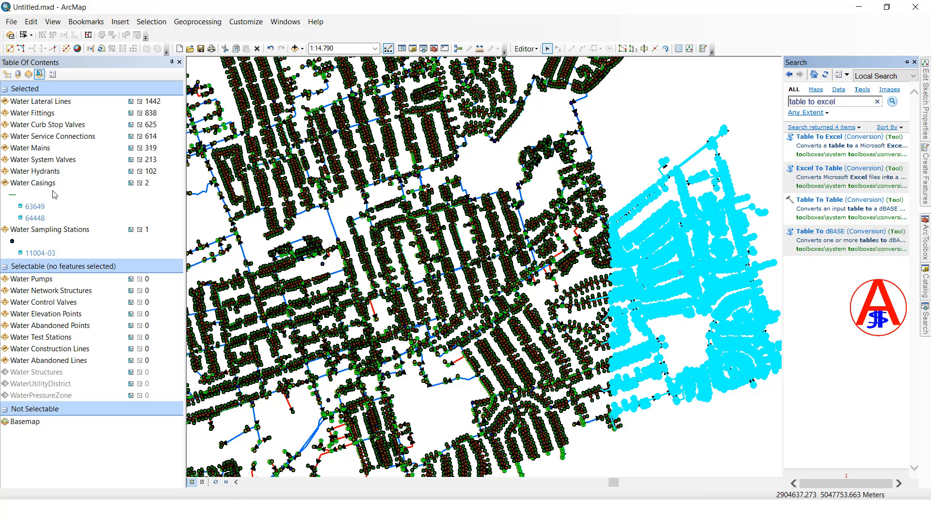
right_click(818, 140)
click(848, 167)
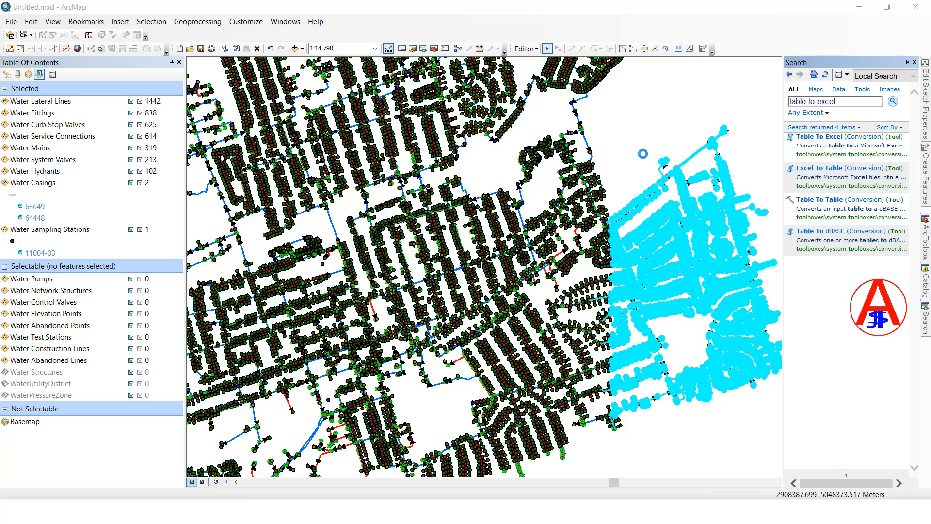
Add all nine layers with selected features, Water Lateral Lines through Water Sampling Stations, as batch input tables, and allow the ActiveX interaction.
click(52, 103)
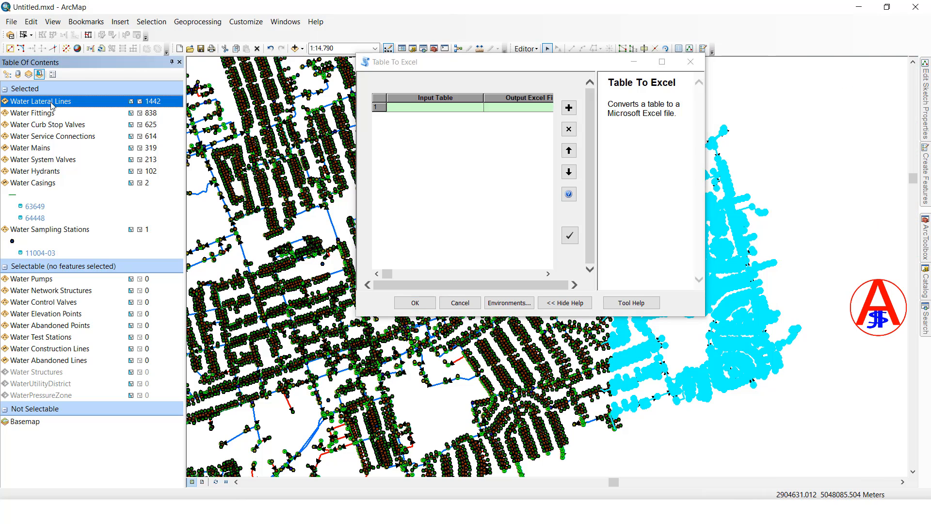
shift+click(44, 233)
drag(86, 160, 428, 114)
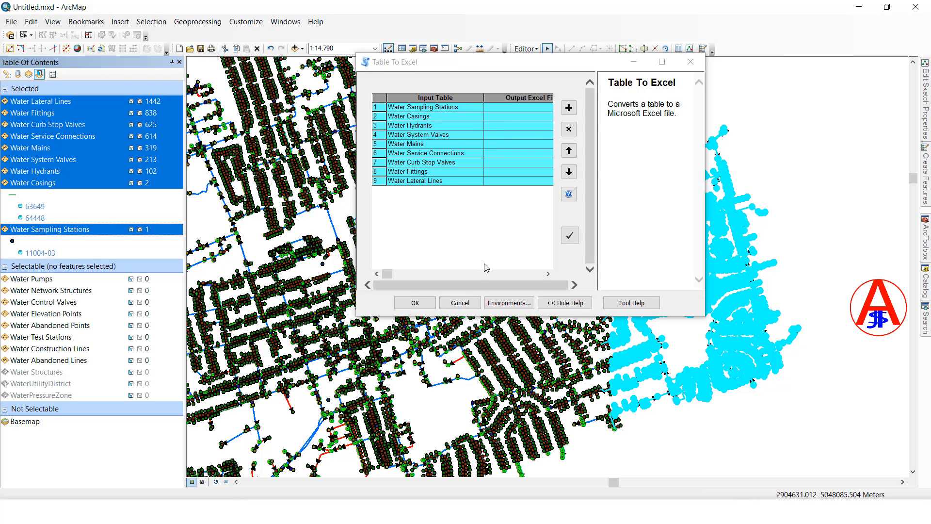
click(515, 107)
click(556, 214)
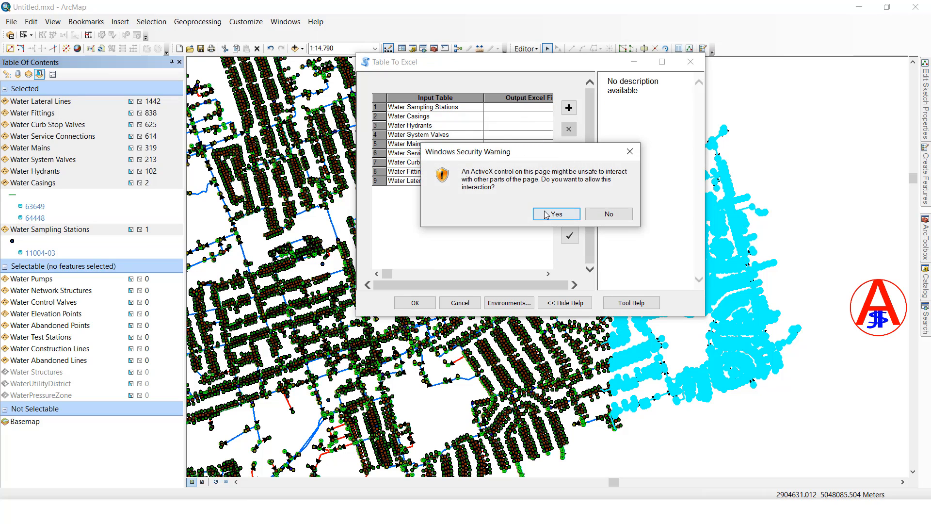
double_click(527, 108)
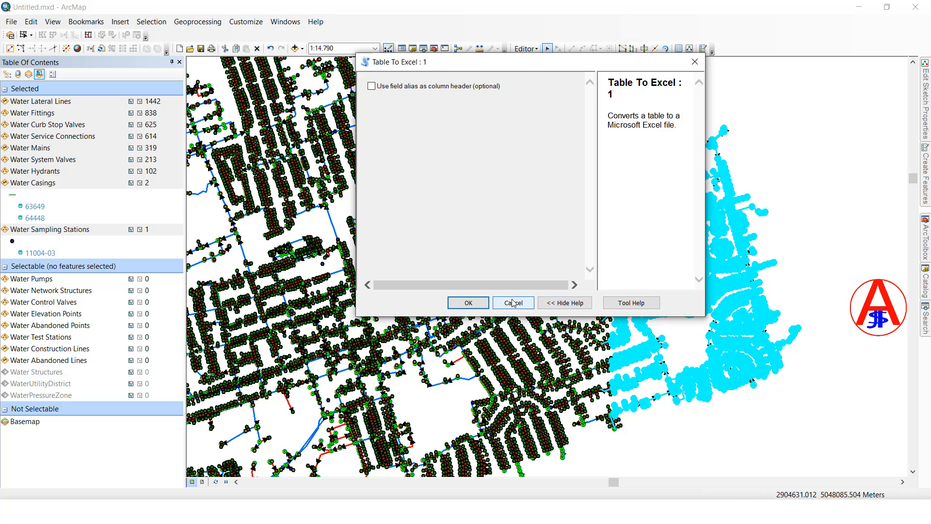
click(513, 303)
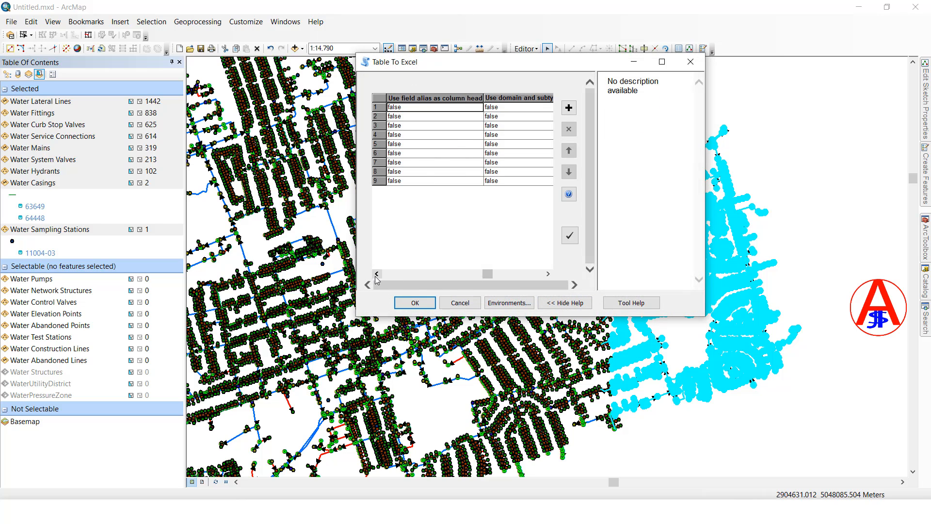
click(376, 273)
click(377, 273)
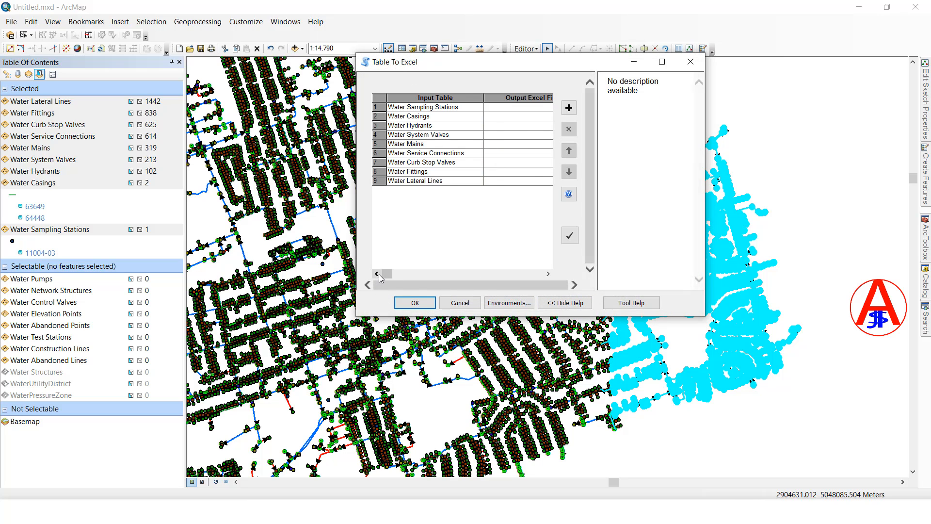
double_click(507, 108)
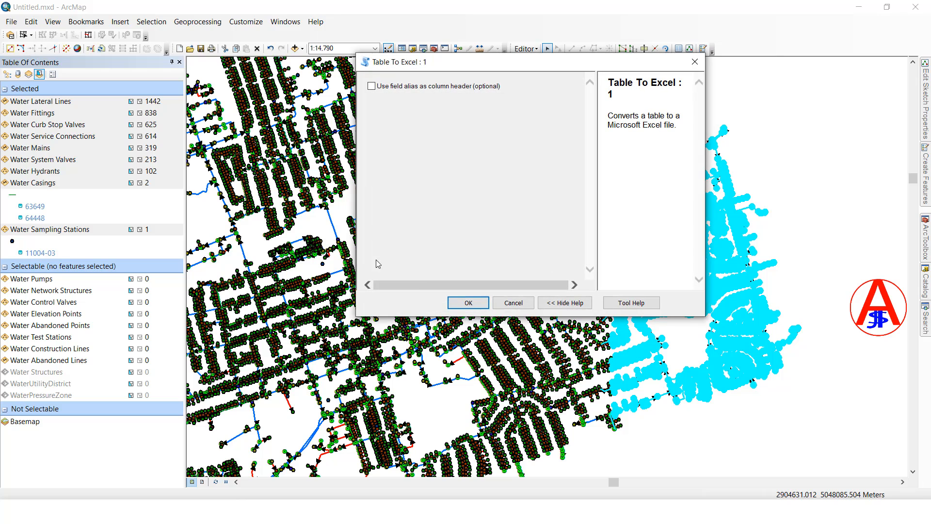
click(513, 303)
click(377, 273)
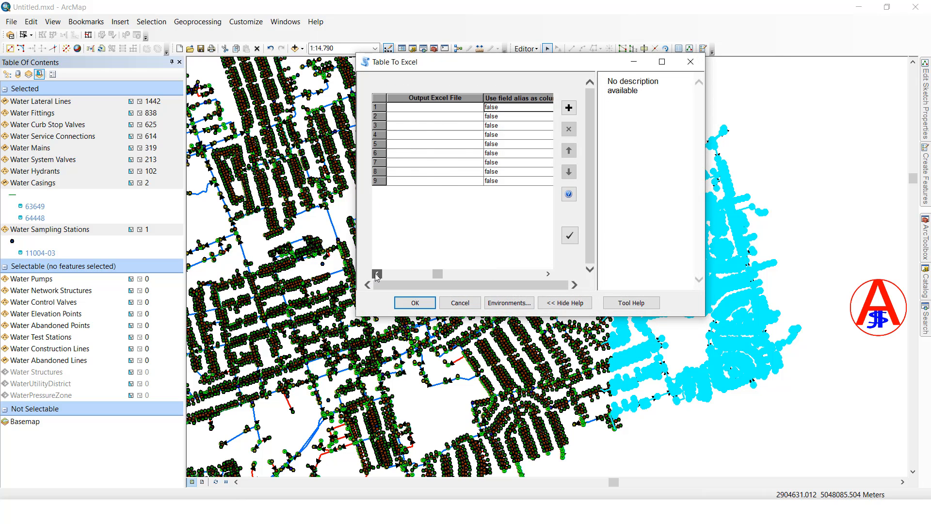
click(376, 273)
Accept the default scratch-folder output Excel file for Water Sampling Stations and run the batch conversion.
click(508, 108)
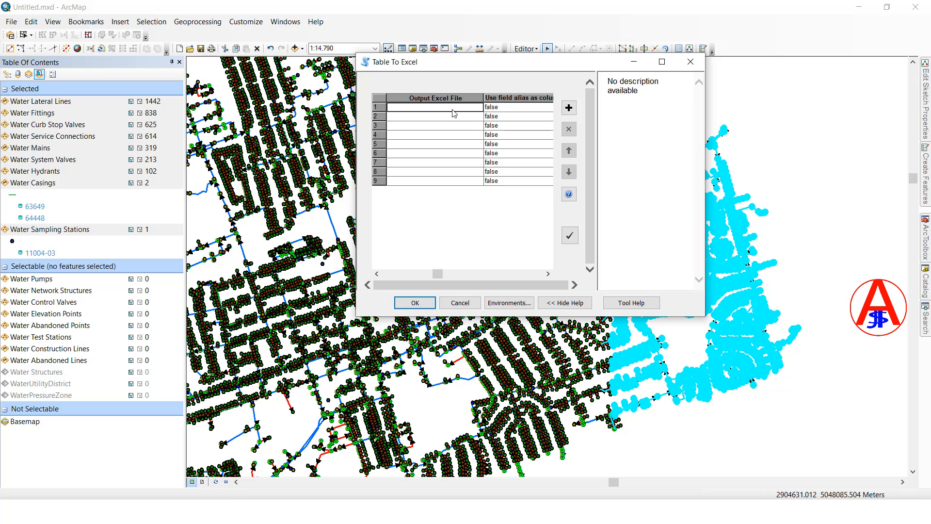
right_click(450, 110)
click(472, 118)
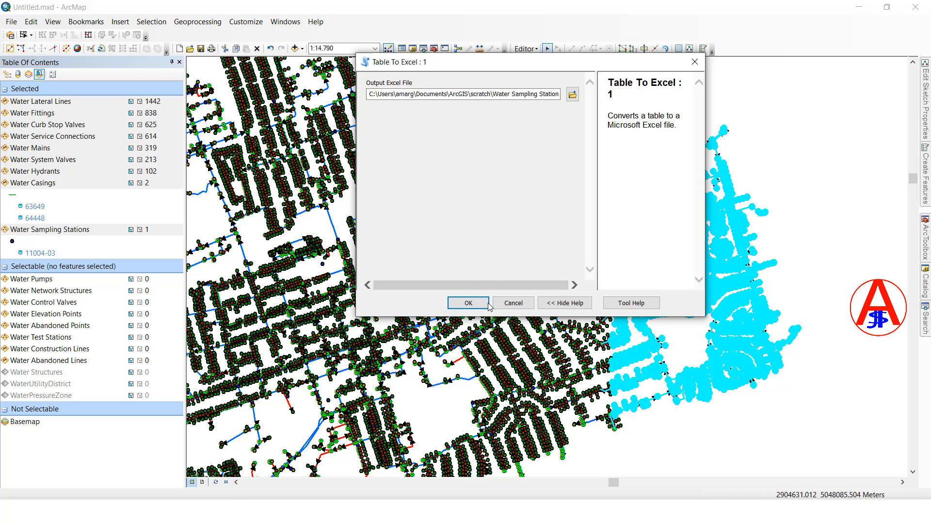
click(473, 304)
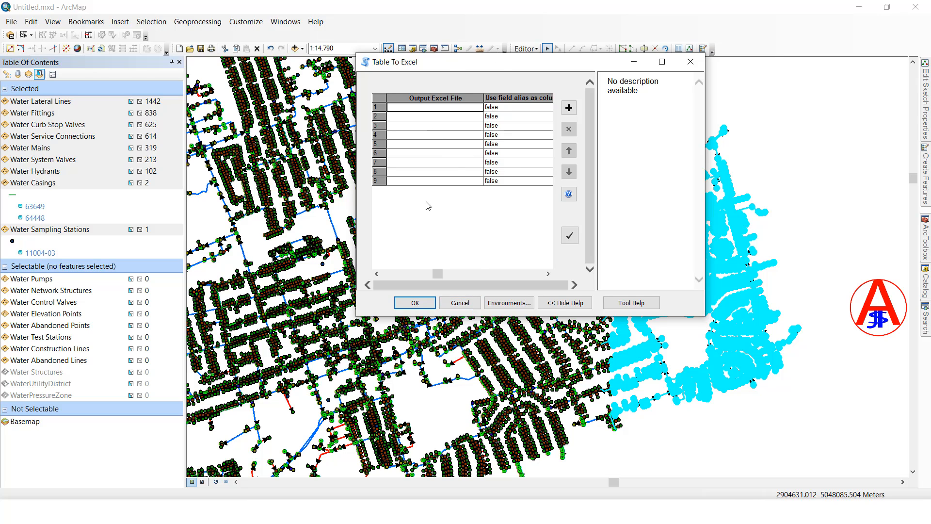
click(413, 301)
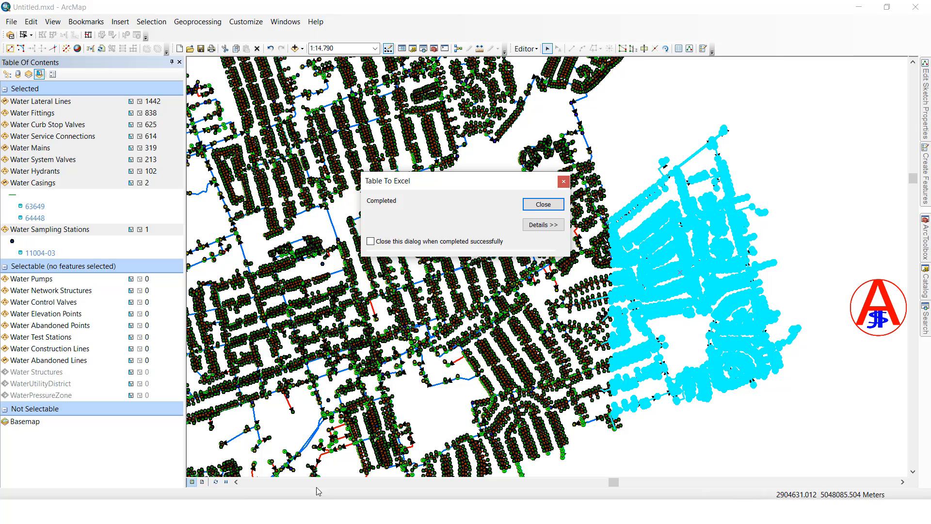
Switch to File Explorer's scratch folder and place its window beside the layer list to review the exported Excel files.
mouse_move(321, 512)
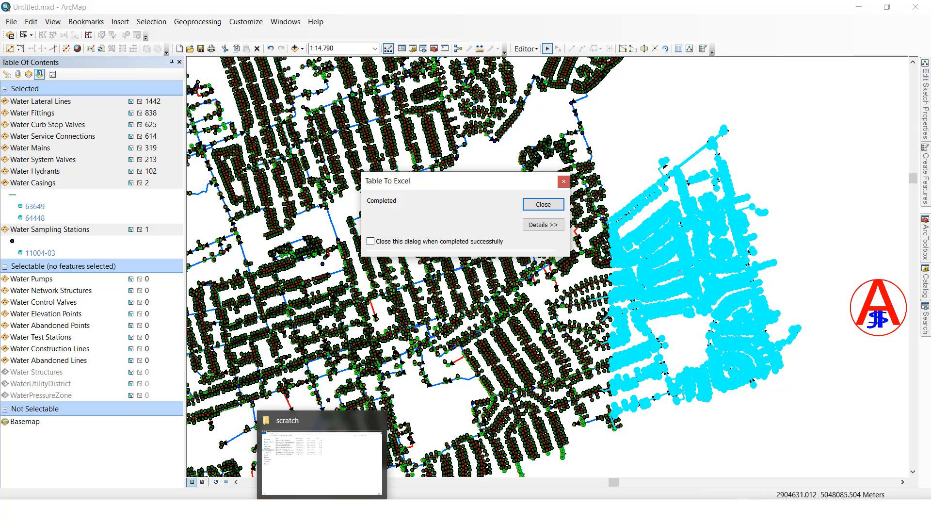
click(321, 472)
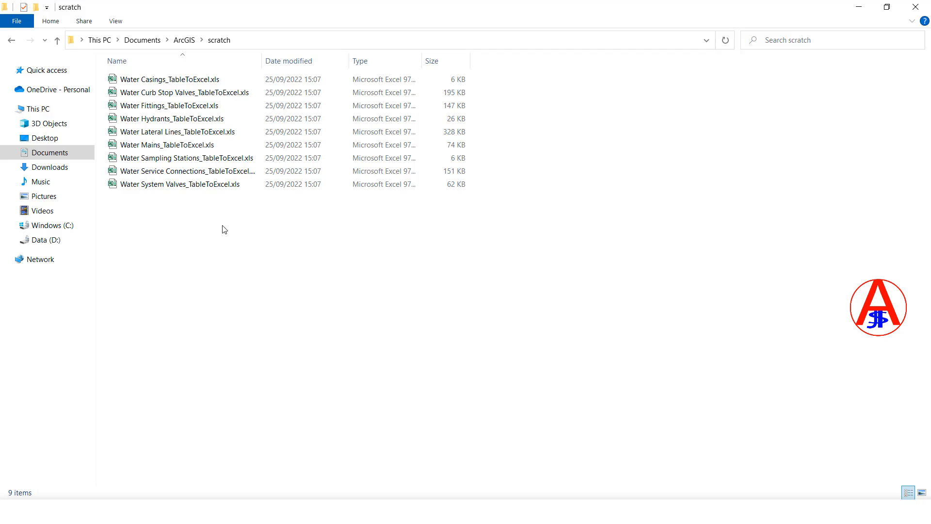
double_click(334, 13)
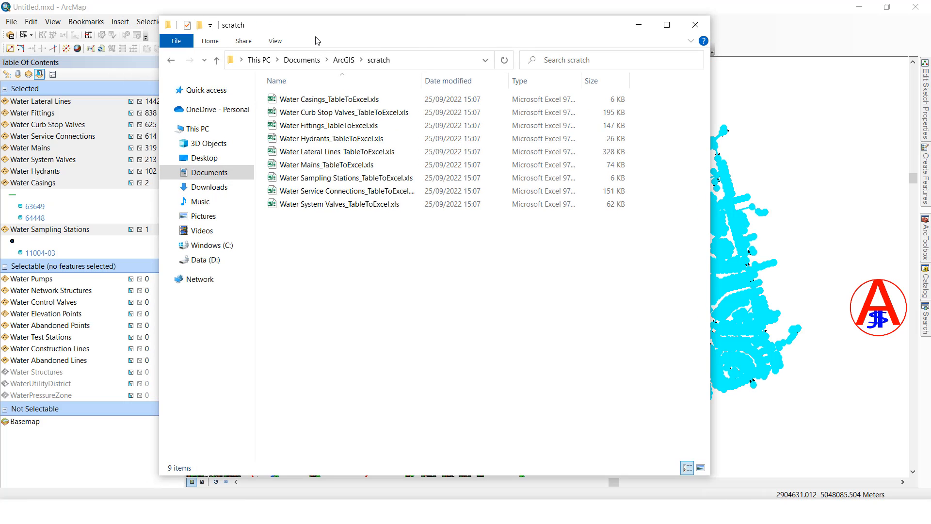
drag(401, 33, 579, 43)
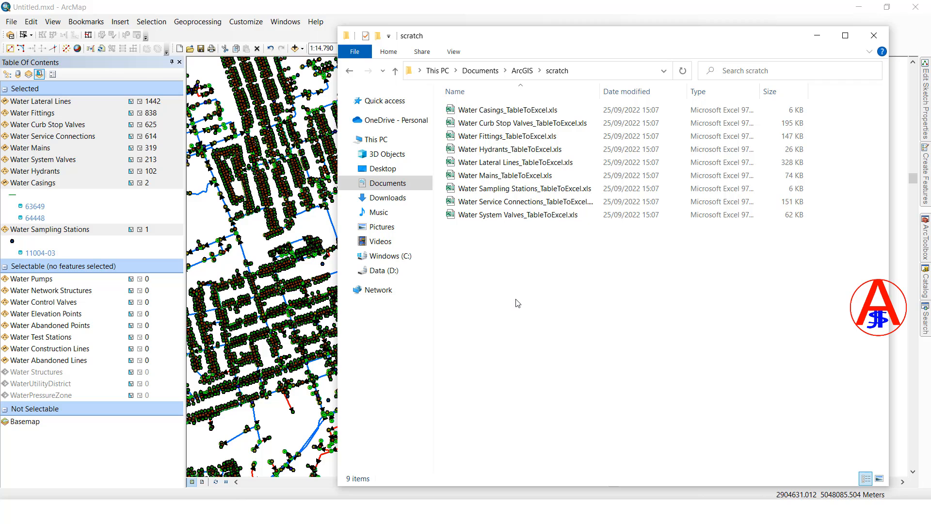
Inspect Water Casings_TableToExcel.xls and the rows of Water Fittings_TableToExcel.xls in Excel.
click(504, 118)
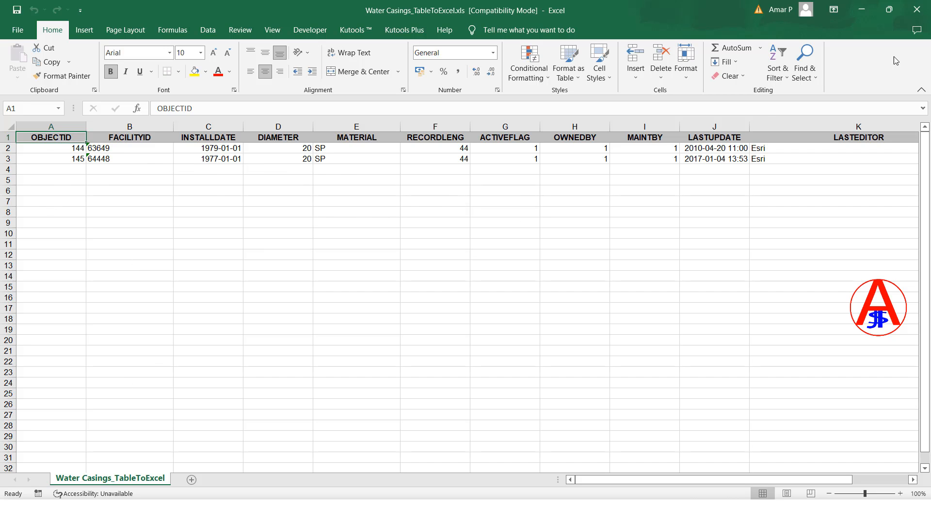
click(915, 11)
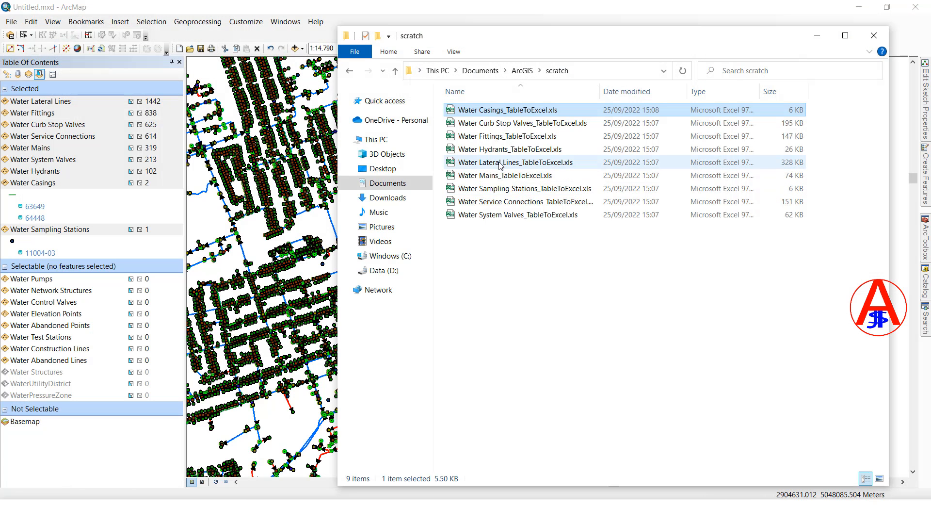
double_click(503, 138)
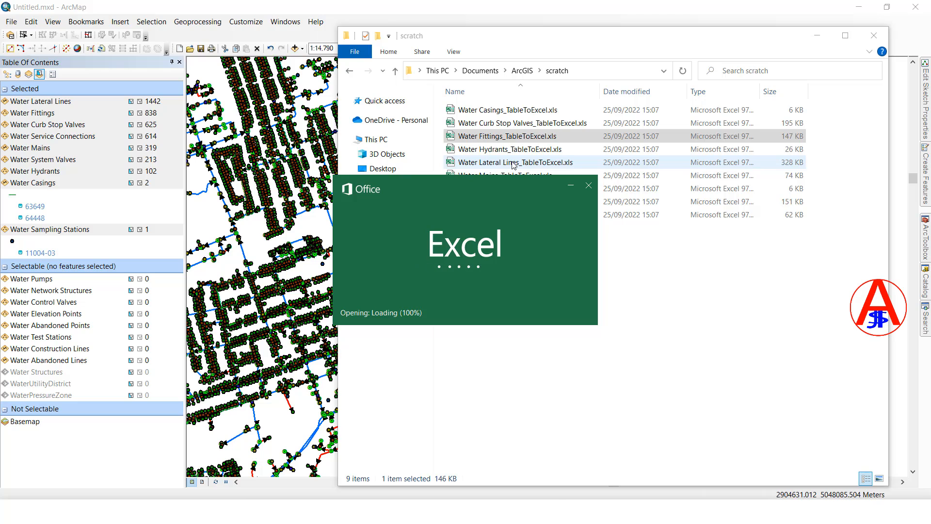
scroll(125, 287, down, 7)
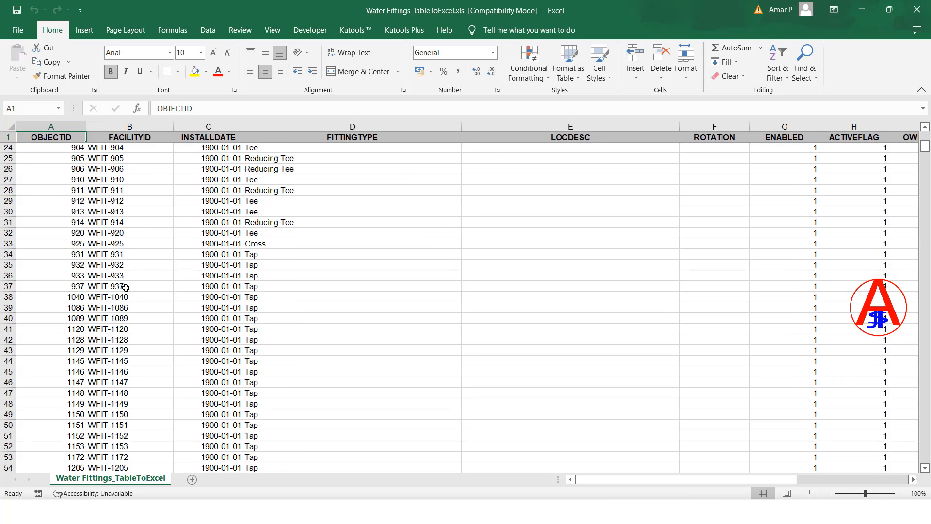
scroll(126, 287, down, 13)
scroll(337, 346, up, 3)
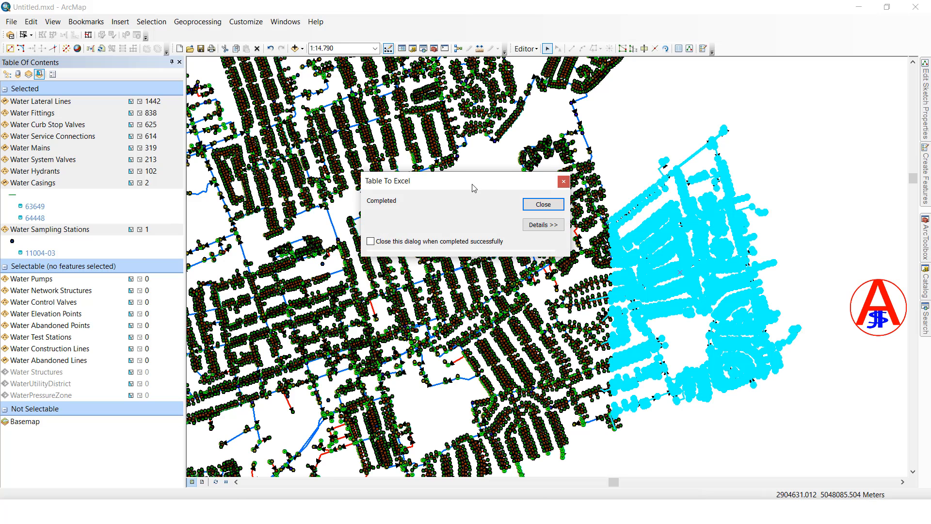
Return to ArcMap, dismiss the completed conversion, and show only the selected records in the Water Fittings attribute table.
click(543, 204)
click(7, 74)
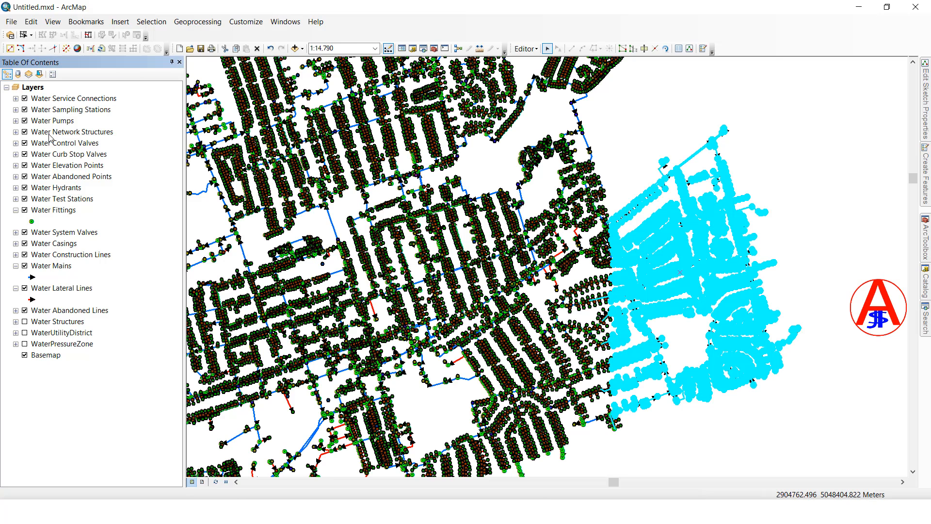
click(51, 210)
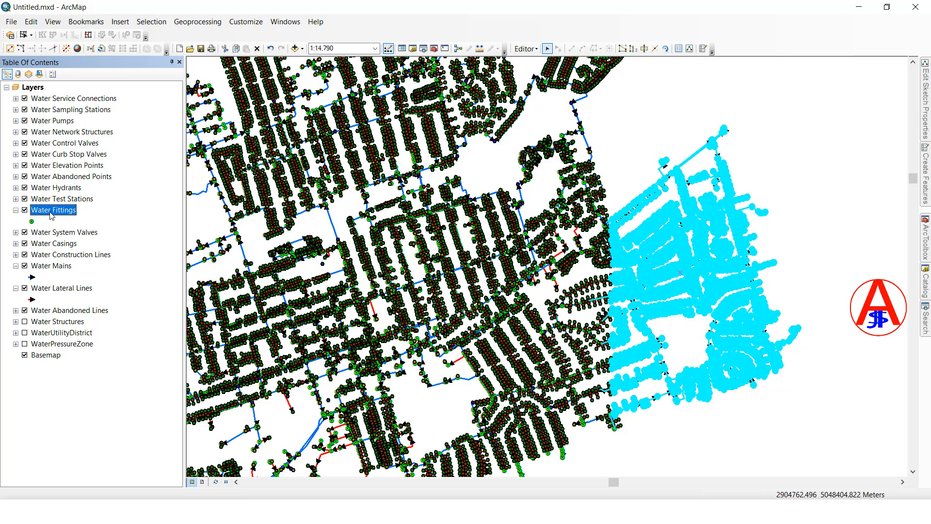
key(ctrl+t)
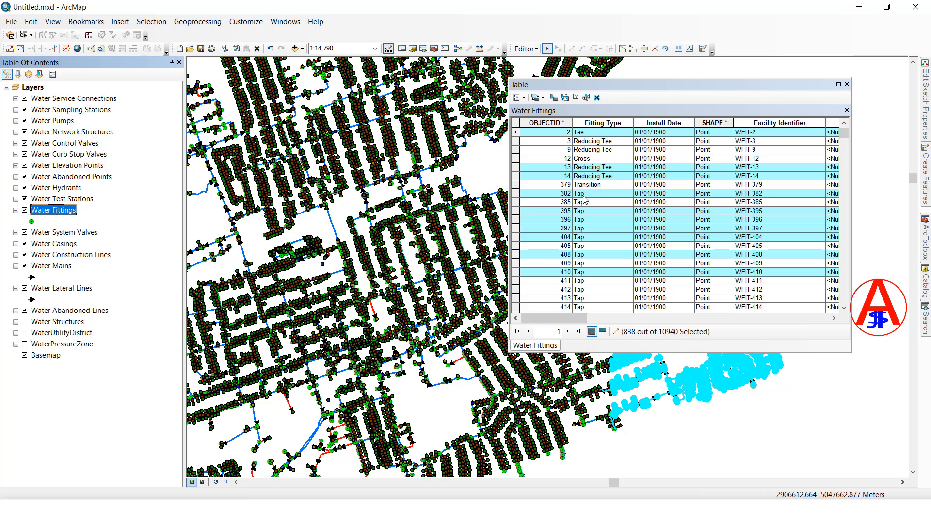
click(602, 332)
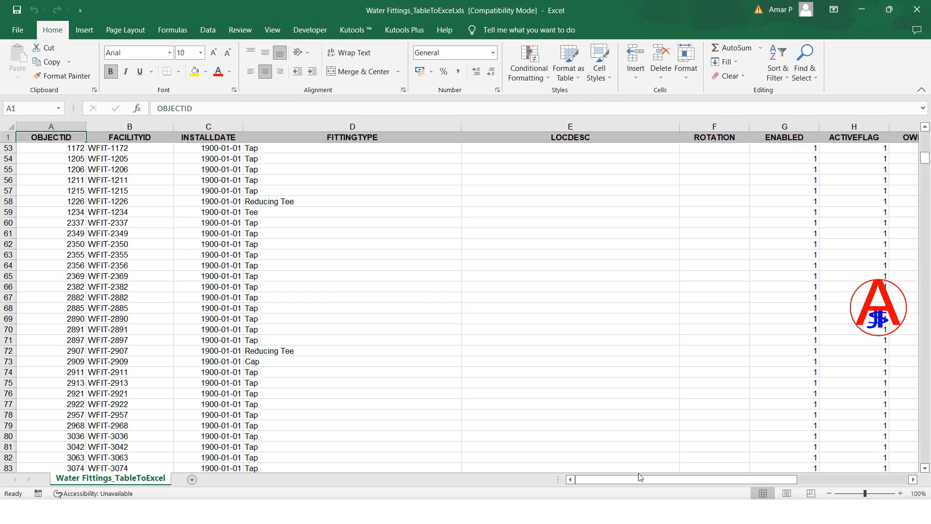
Compare the exported Water Fittings workbook's FACILITYID rows in Excel with the layer's selected records, and close the workbook and attribute table.
click(219, 190)
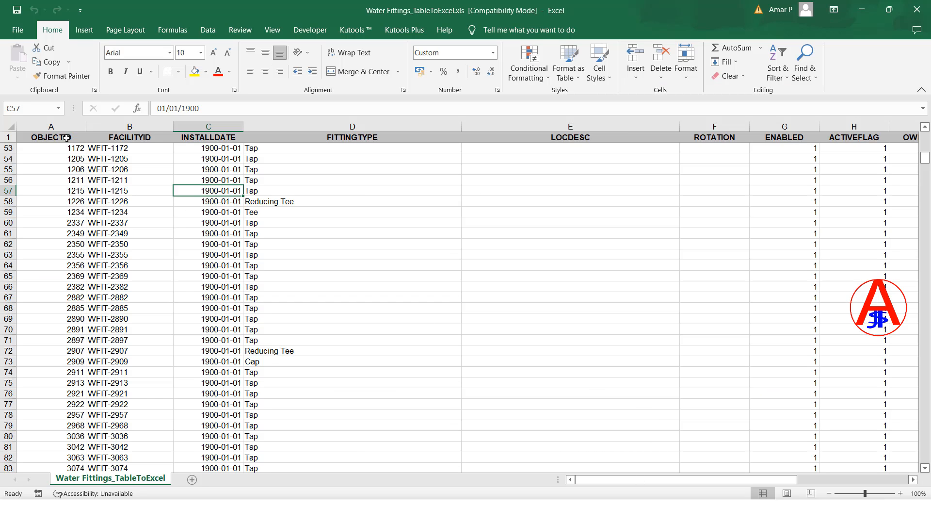
click(129, 137)
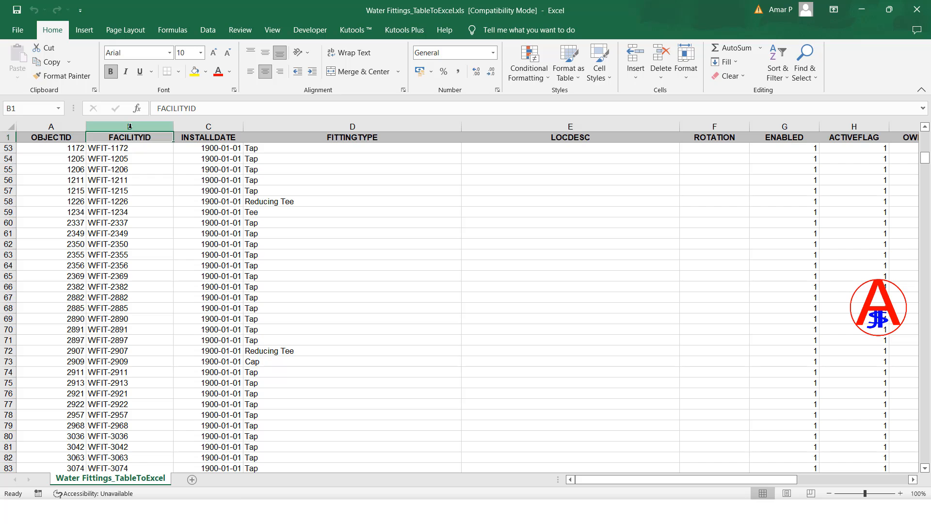
key(Right)
key(Right)
key(Right)
key(Right)
key(Left)
key(Left)
key(Left)
key(Left)
key(Down)
key(Down)
key(Down)
key(Down)
key(Down)
key(Down)
key(Down)
key(Down)
key(Down)
key(Down)
key(Down)
key(Down)
key(Down)
key(Down)
key(Down)
key(Down)
key(Down)
key(Down)
key(Down)
key(Down)
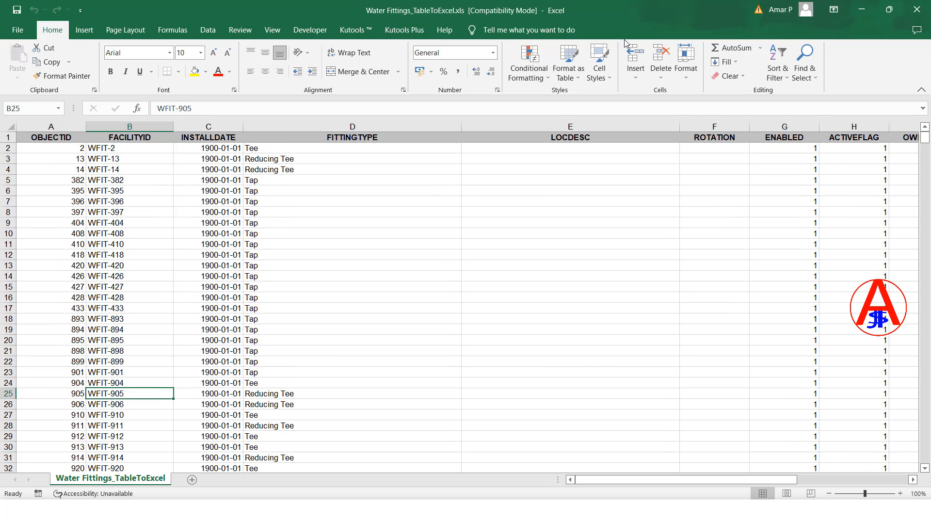
click(917, 13)
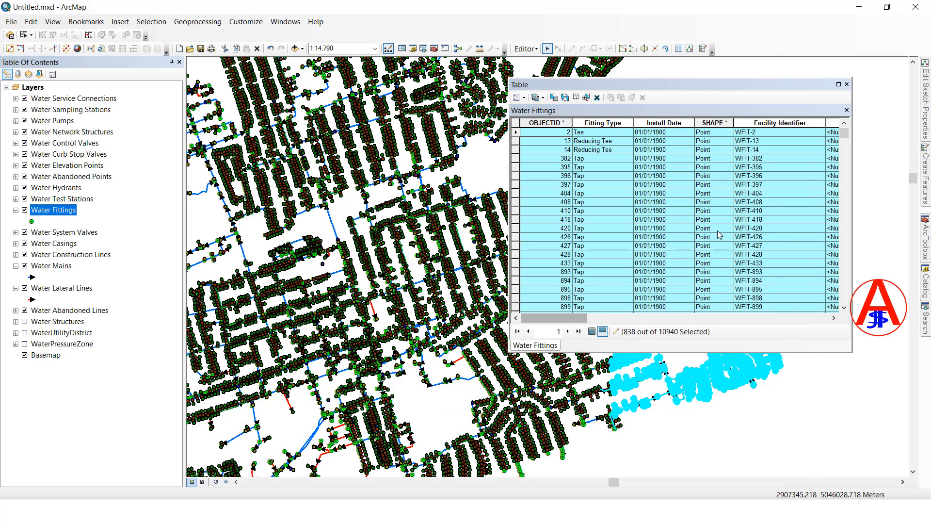
click(846, 85)
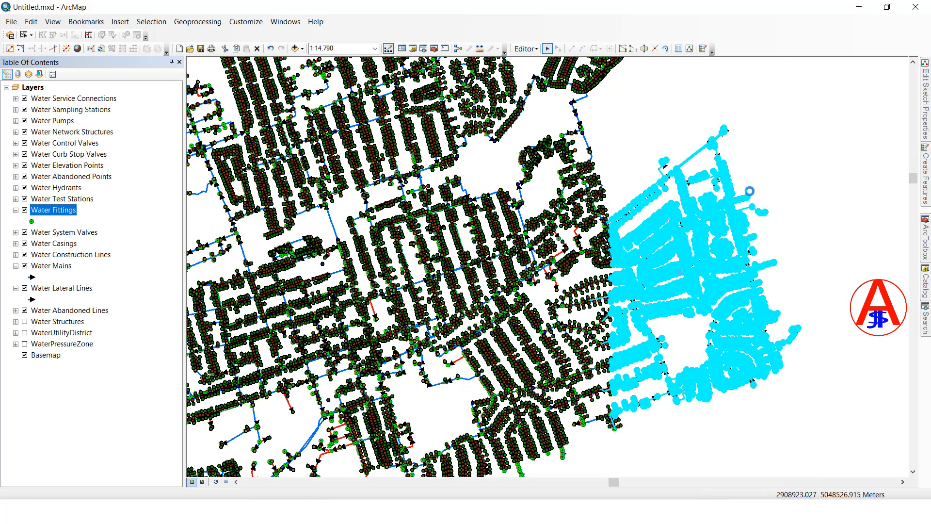